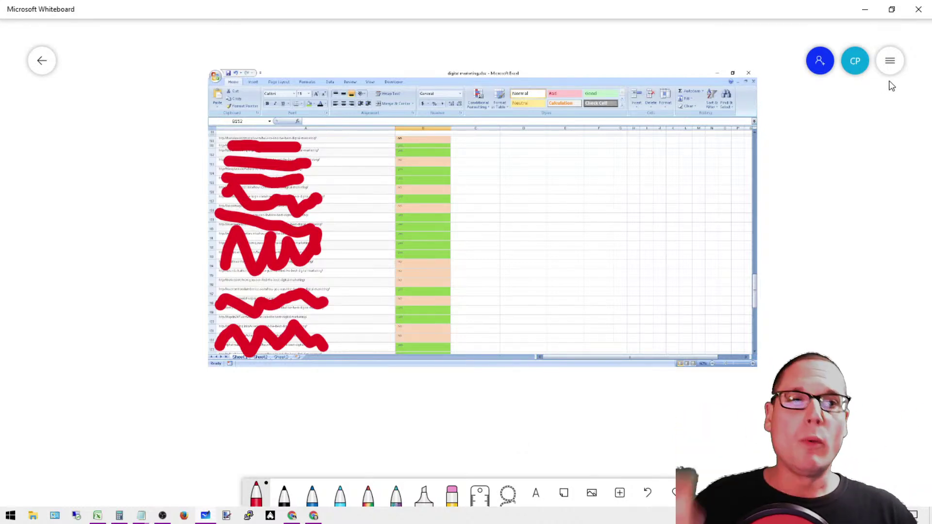
scroll(489, 233, "up", 1)
scroll(489, 233, "up", 1)
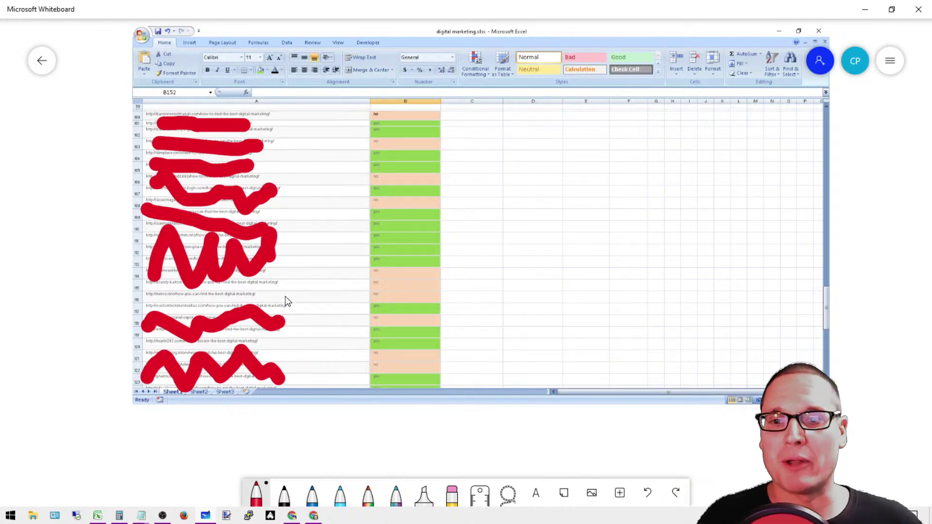
scroll(285, 297, "up", 2)
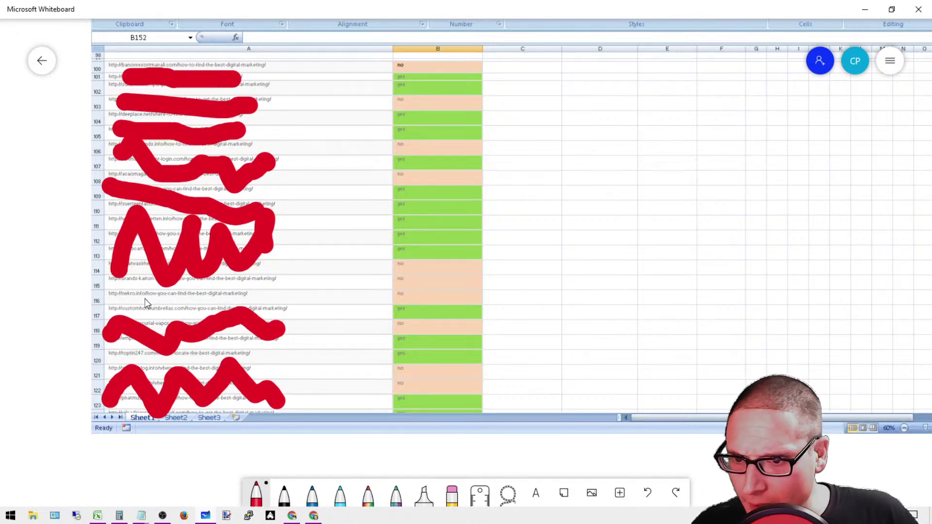
Bring up the hanhuns.net blog in Chrome, view its MozBar authority scores, then close MozBar.
left_click(864, 9)
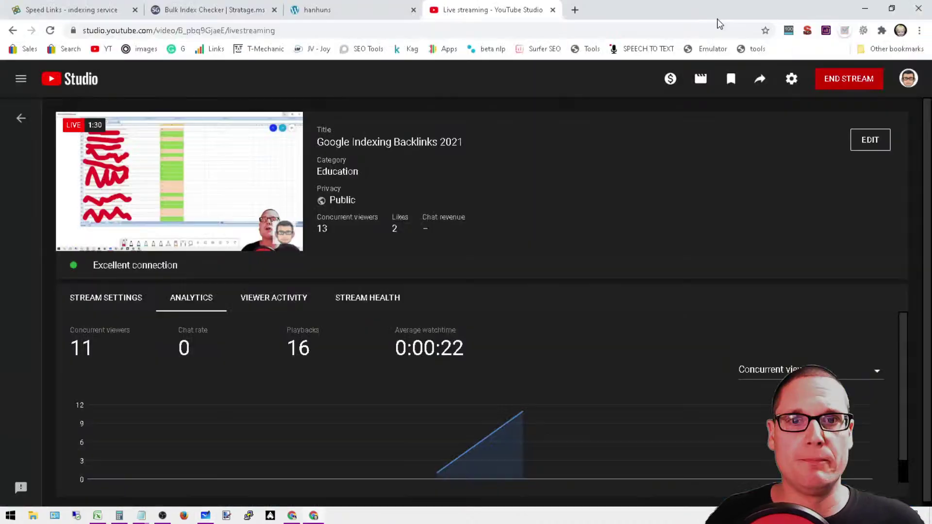
left_click(343, 10)
left_click(207, 30)
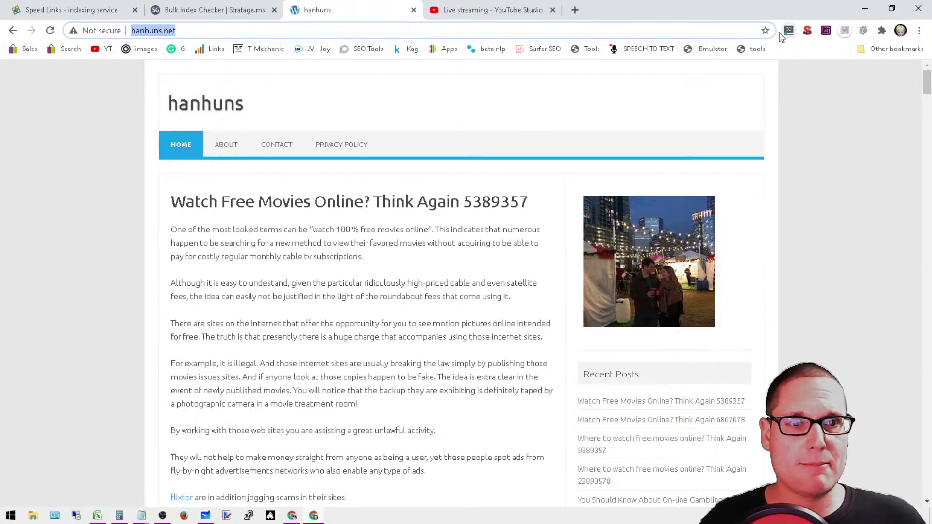
left_click(788, 35)
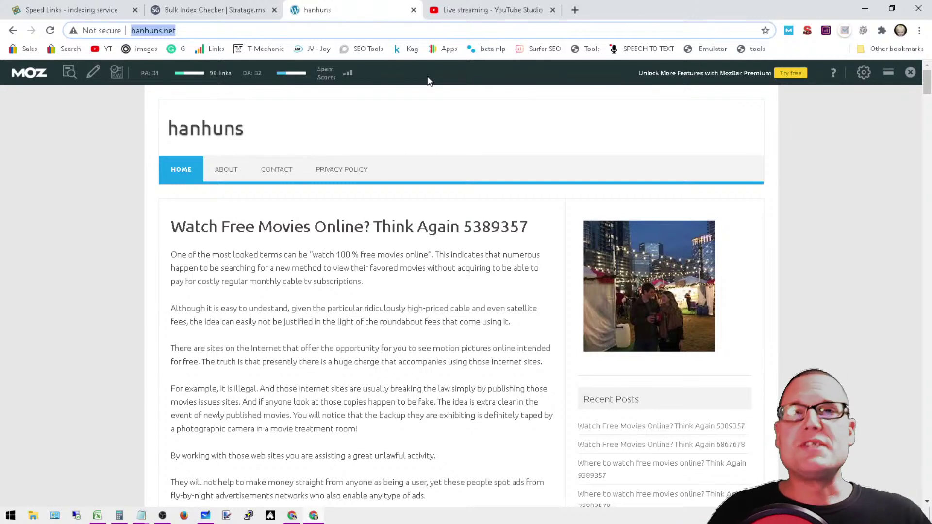
left_click(910, 72)
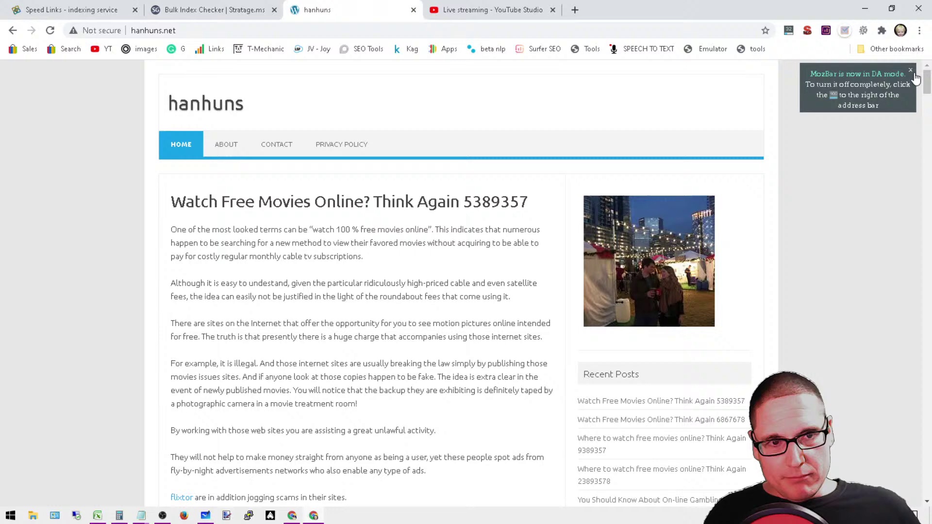
scroll(929, 88, "down", 5)
scroll(929, 88, "up", 5)
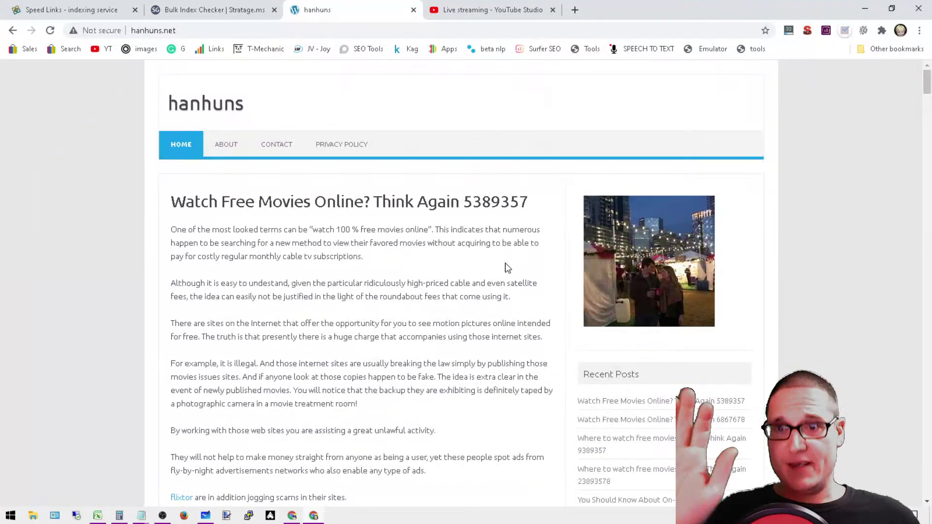
Review the Bulk Index Checker results, highlighting the indexed hanhuns.net row, then reopen Speed Links.
left_click(227, 10)
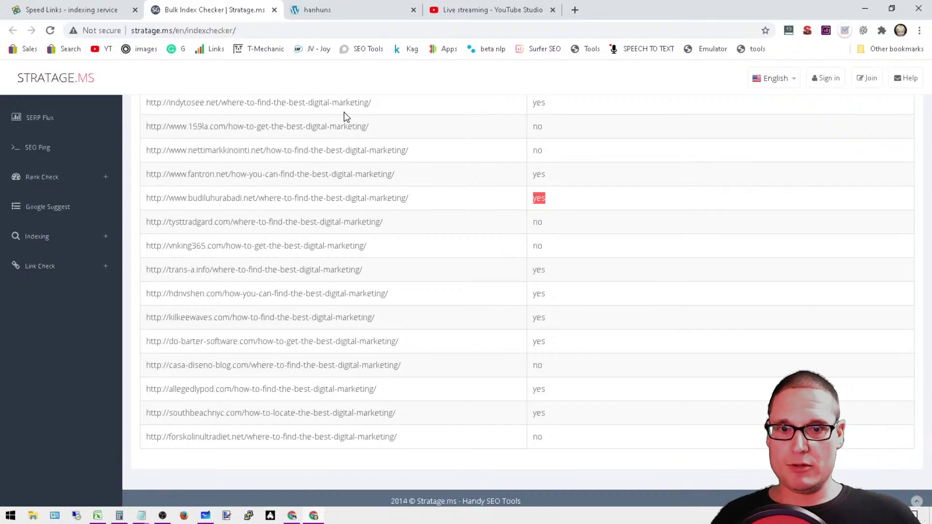
scroll(346, 117, "up", 1)
scroll(399, 340, "up", 3)
scroll(371, 386, "up", 3)
scroll(379, 363, "up", 3)
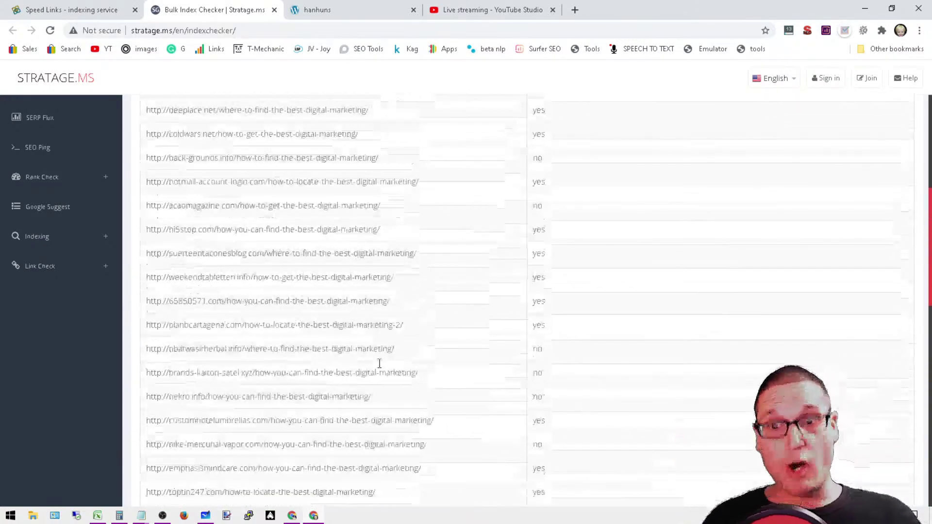
scroll(379, 363, "up", 3)
scroll(358, 335, "up", 3)
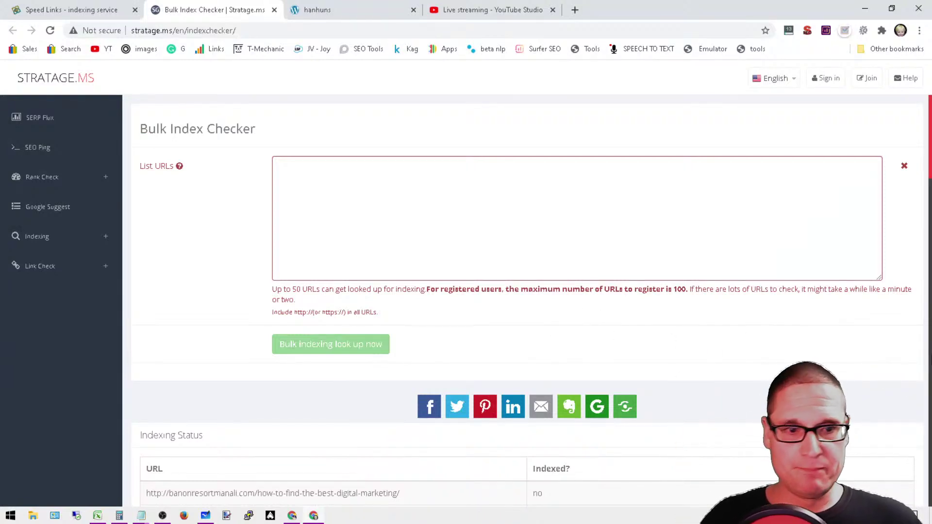
scroll(930, 161, "down", 1)
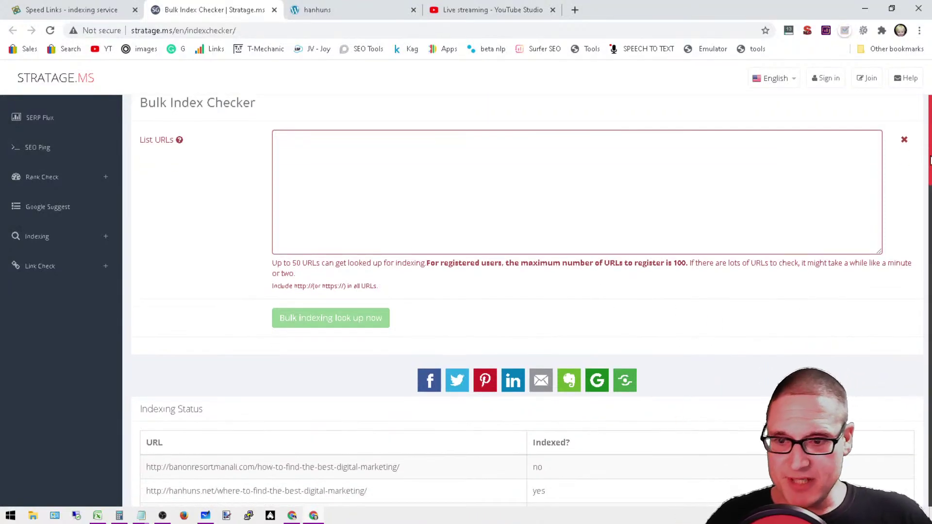
left_click_drag(423, 470, 344, 486)
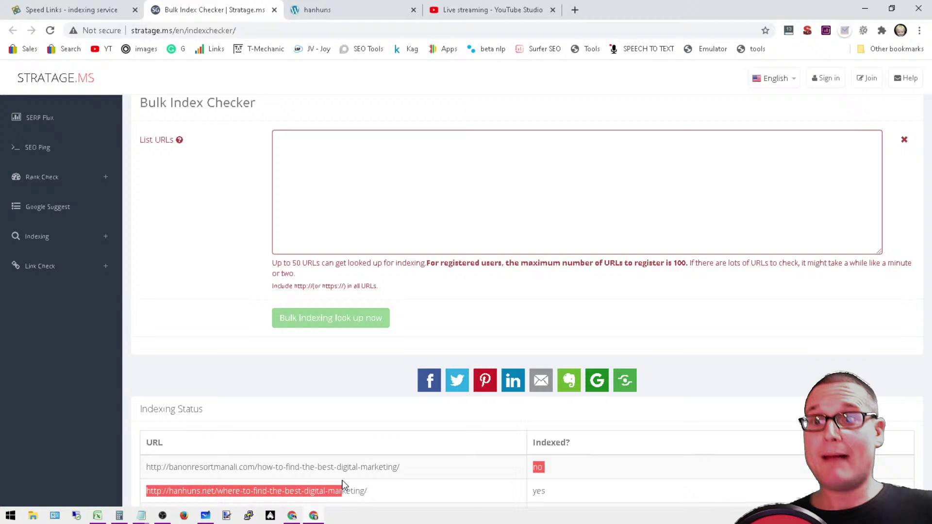
left_click(293, 149)
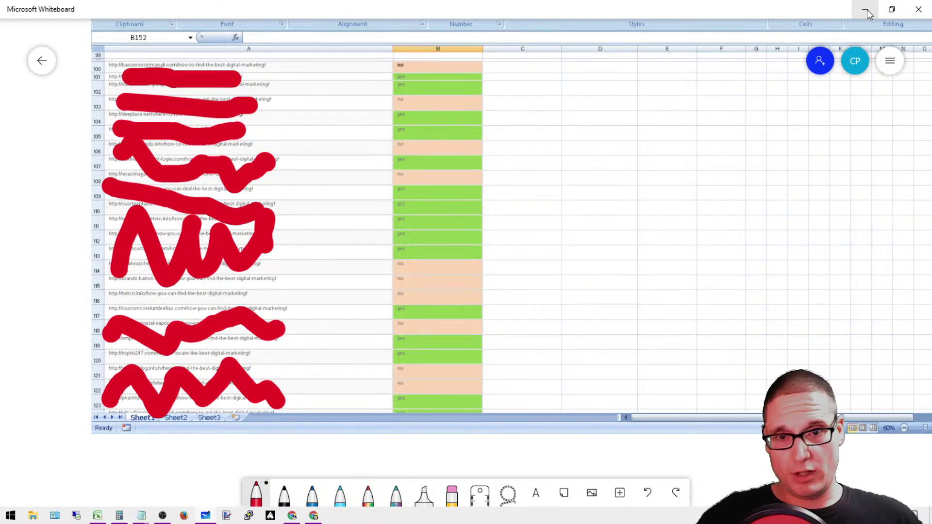
left_click(867, 10)
left_click(55, 6)
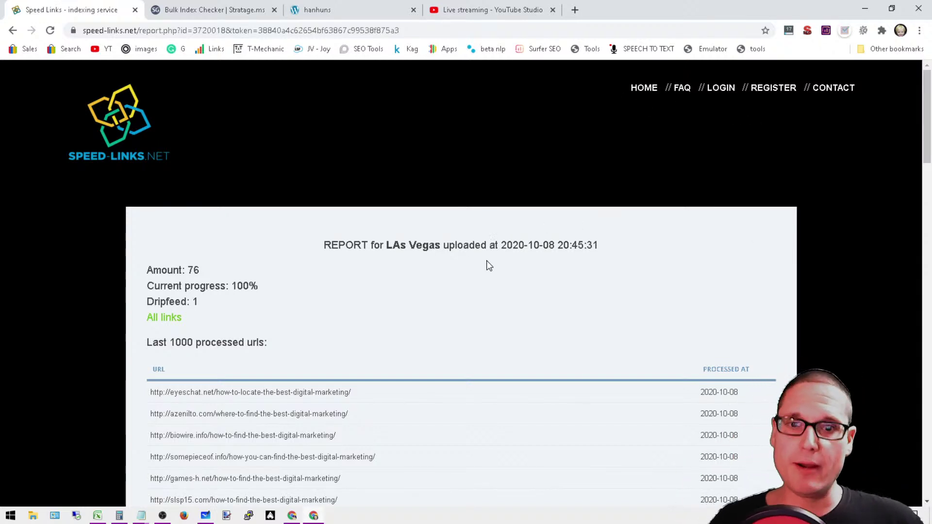
Highlight the LAs Vegas report heading, the 76-link amount, and the first processed URLs.
left_click_drag(612, 248, 324, 248)
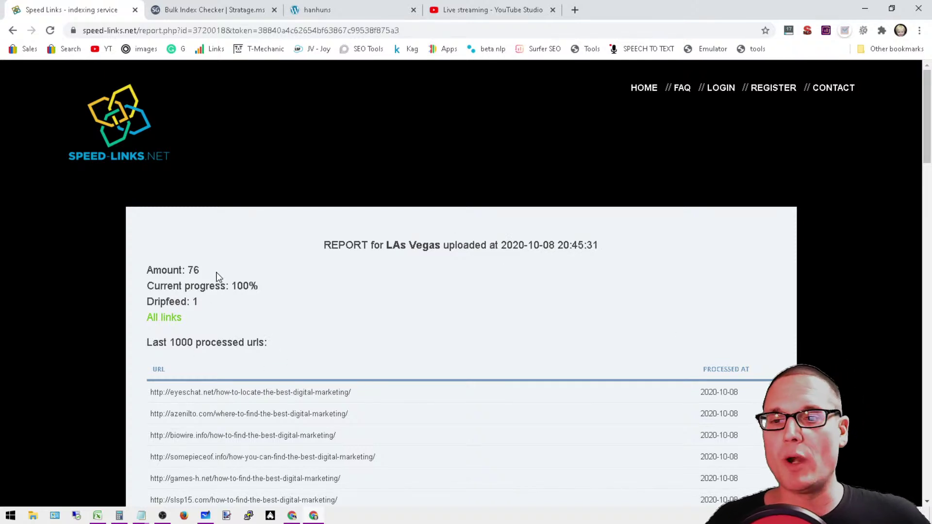
double_click(190, 270)
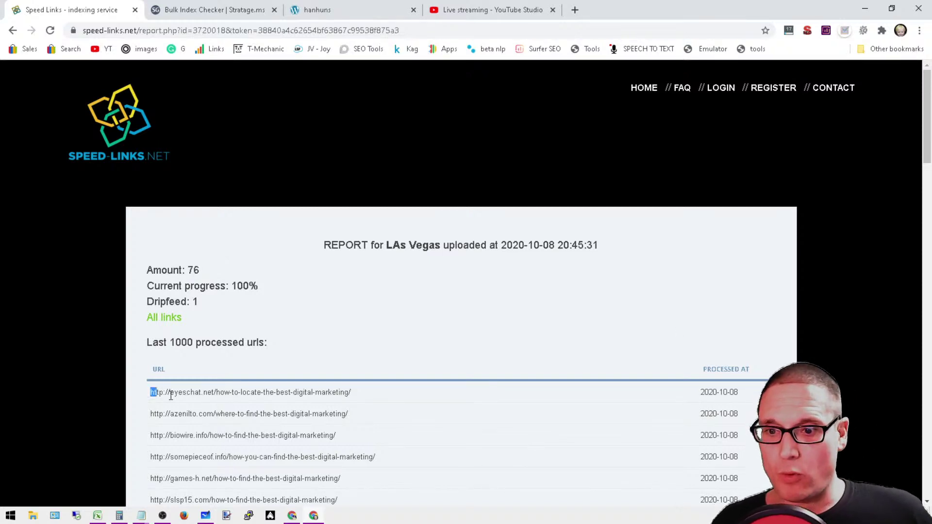
left_click_drag(170, 395, 419, 471)
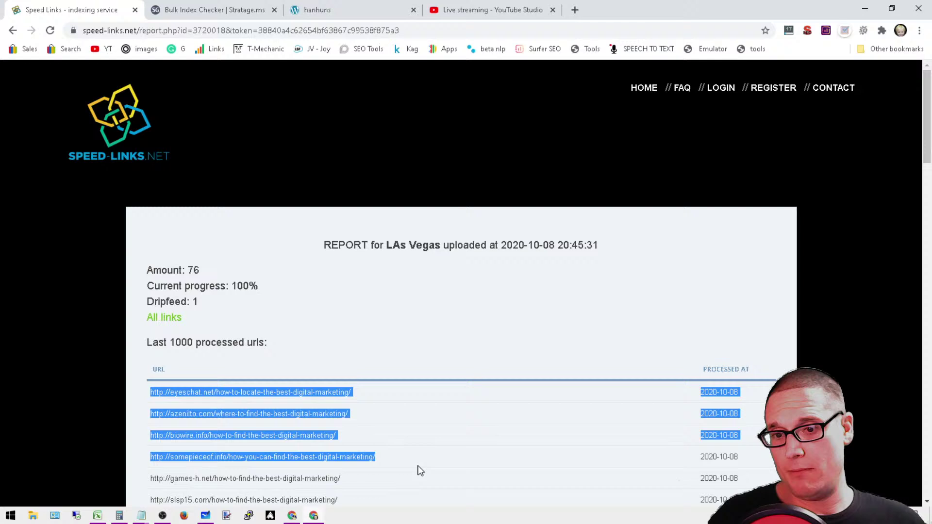
left_click(400, 301)
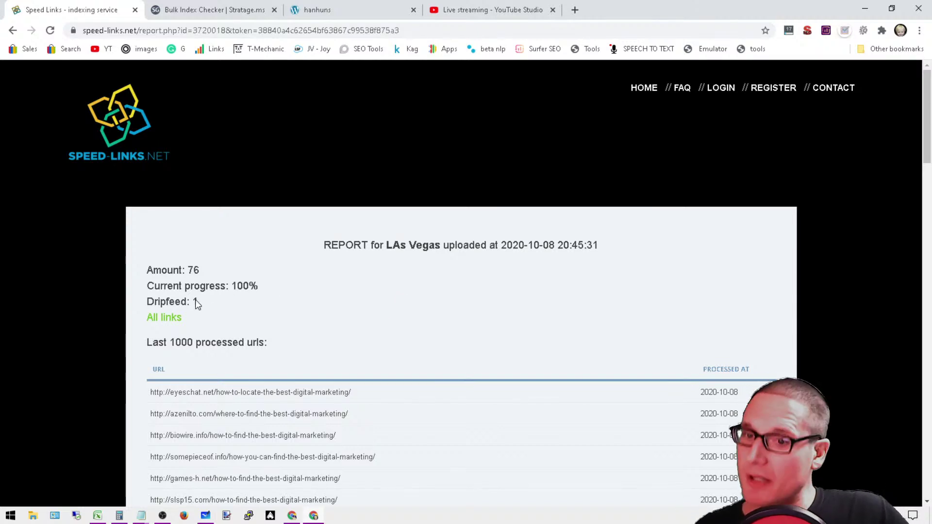
Highlight dripfeed 1 and 100% progress, check Bulk Index Checker, then restore Whiteboard.
left_click_drag(197, 301, 175, 302)
left_click_drag(259, 287, 233, 286)
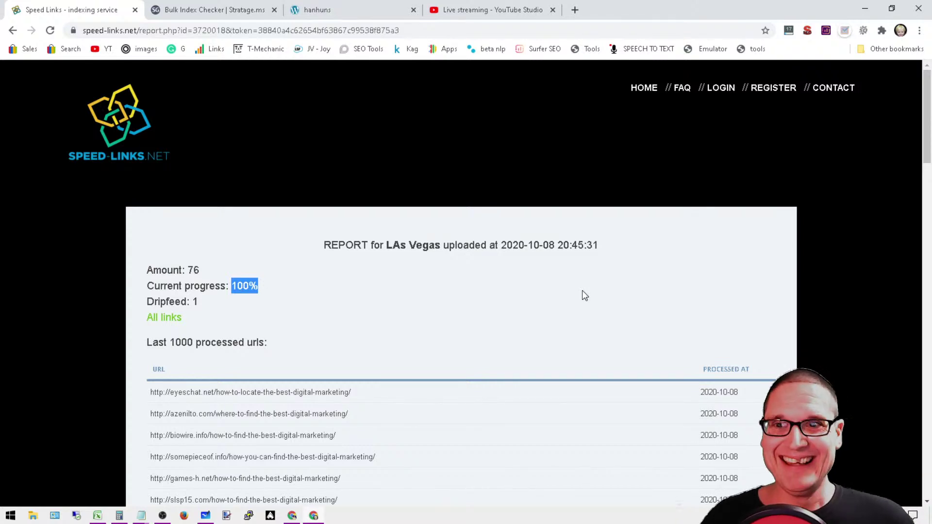
left_click(220, 6)
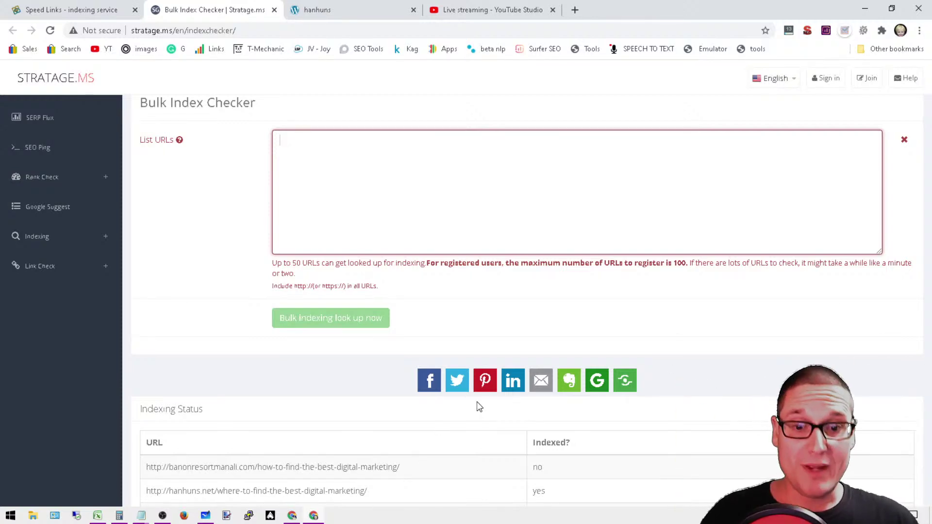
left_click(204, 515)
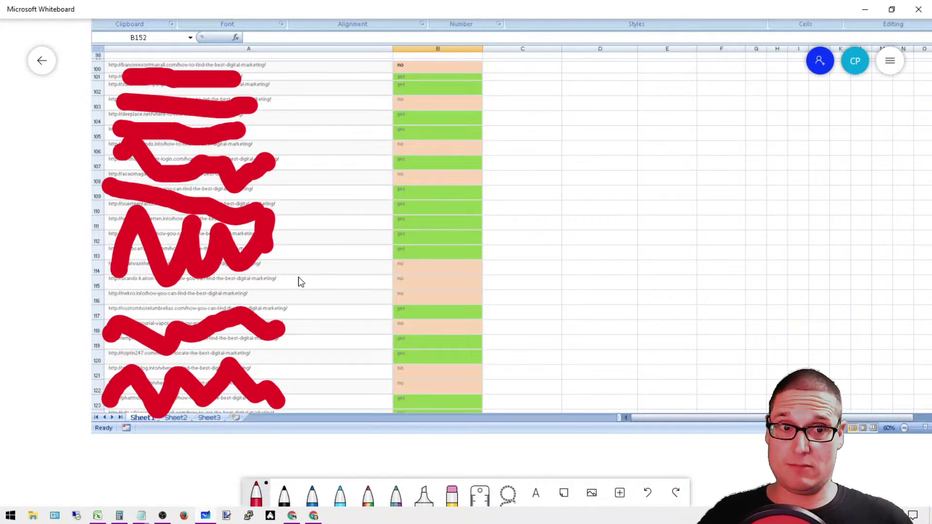
scroll(693, 180, "down", 3)
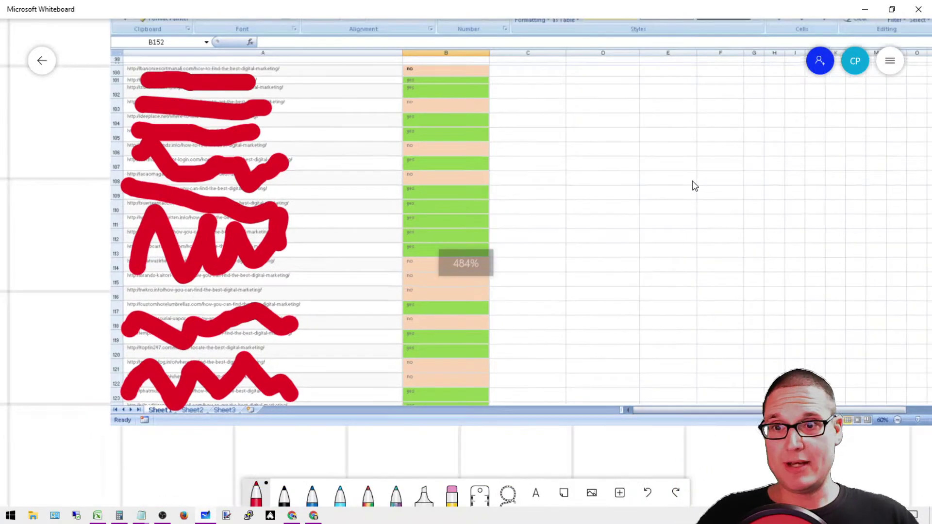
Move the Excel screenshot below the '61% 31 out of 50 indexed' note, then hide Whiteboard.
mouse_move(676, 28)
left_mouse_down()
mouse_move(634, 78)
mouse_move(608, 92)
left_mouse_up()
scroll(892, 241, "up", 3)
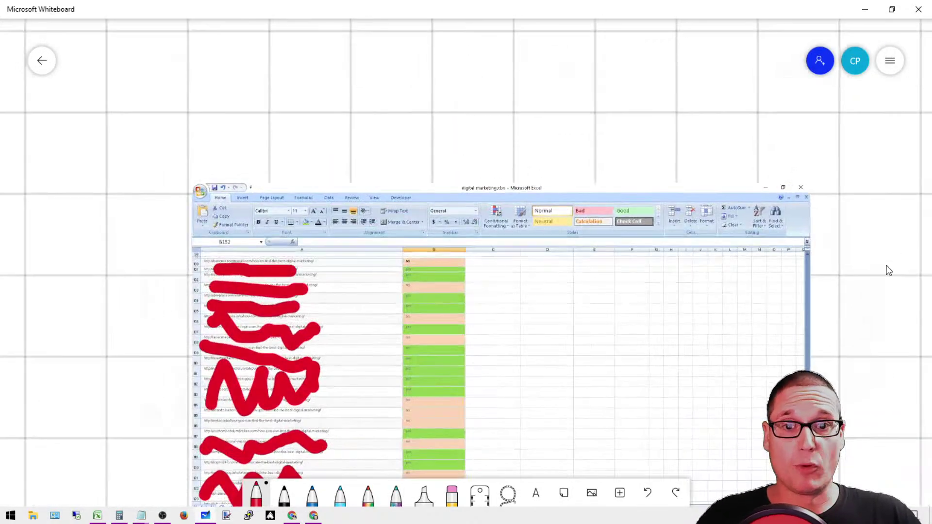
scroll(708, 248, "down", 1)
scroll(709, 247, "down", 1)
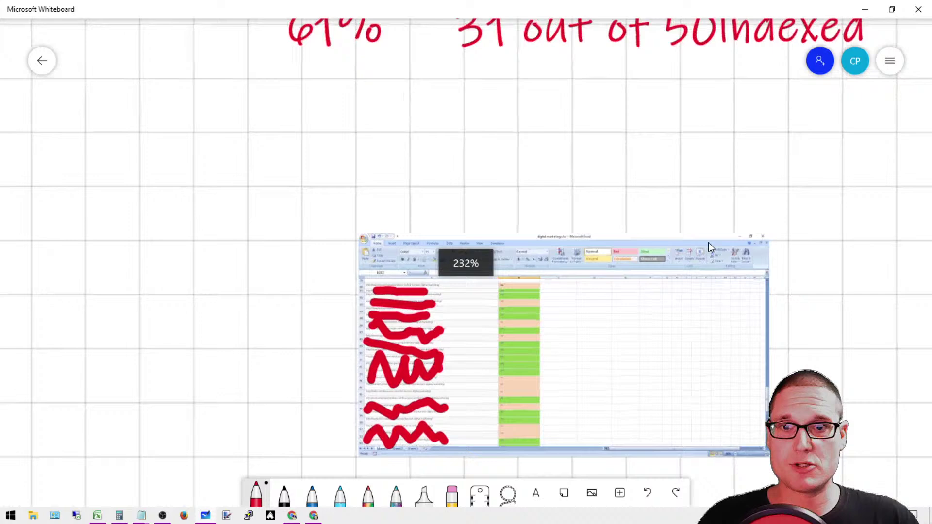
scroll(709, 248, "down", 1)
scroll(709, 248, "down", 1)
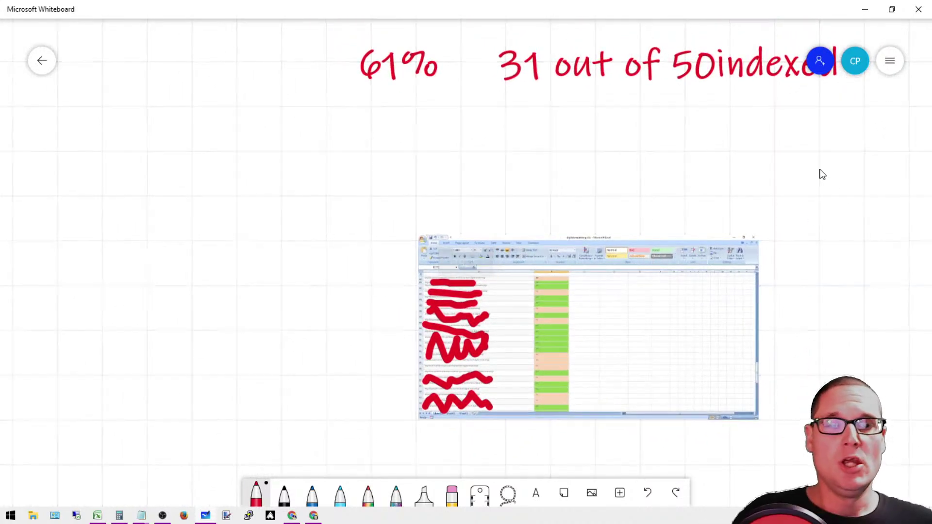
left_click_drag(821, 173, 690, 182)
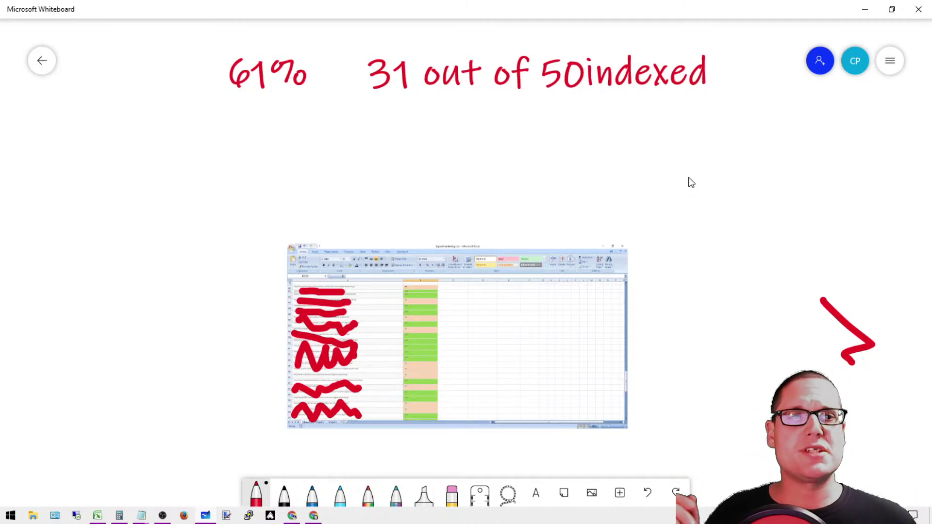
left_click(865, 9)
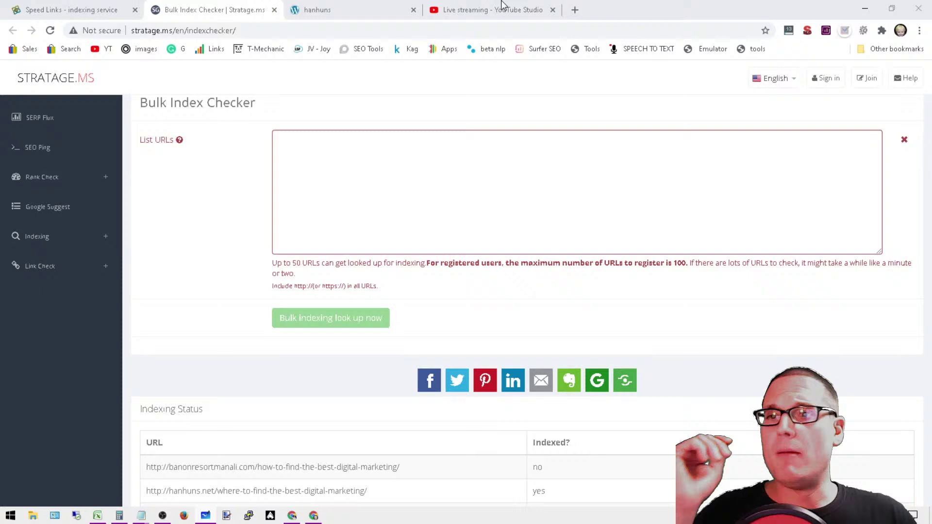
Return to the Speed Links LAs Vegas report showing 76 URLs at 100% progress.
left_click(95, 9)
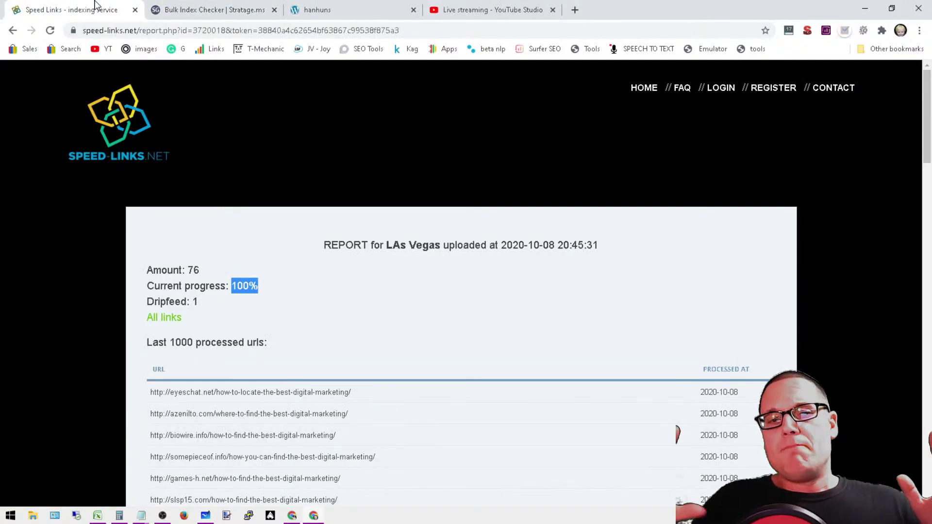